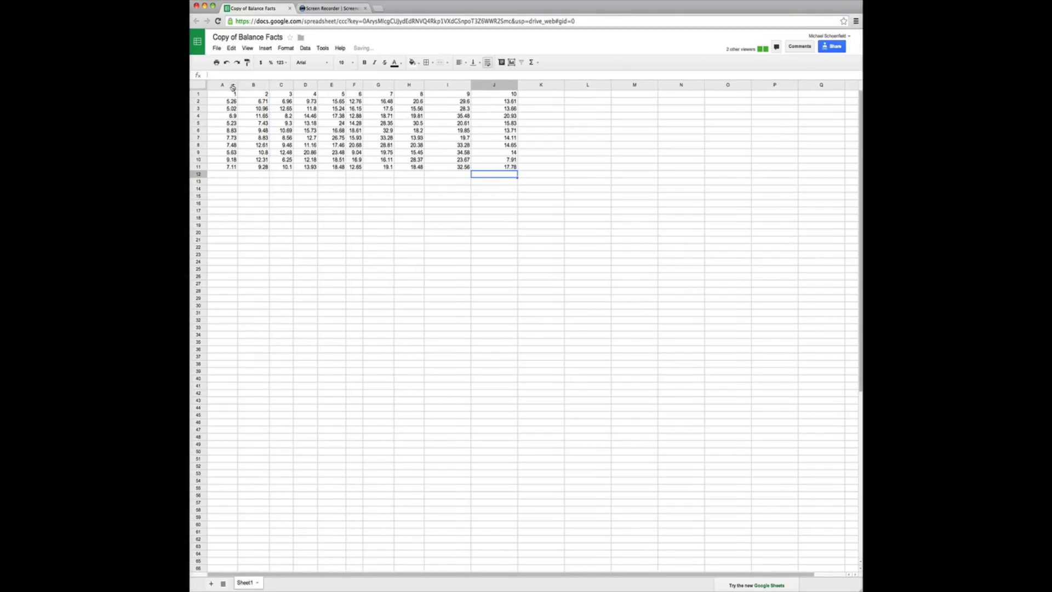
# Narrow columns A and B, look over the set numbers and times, and return to A1
pyautogui.moveTo(237, 86); pyautogui.dragTo(288, 86)
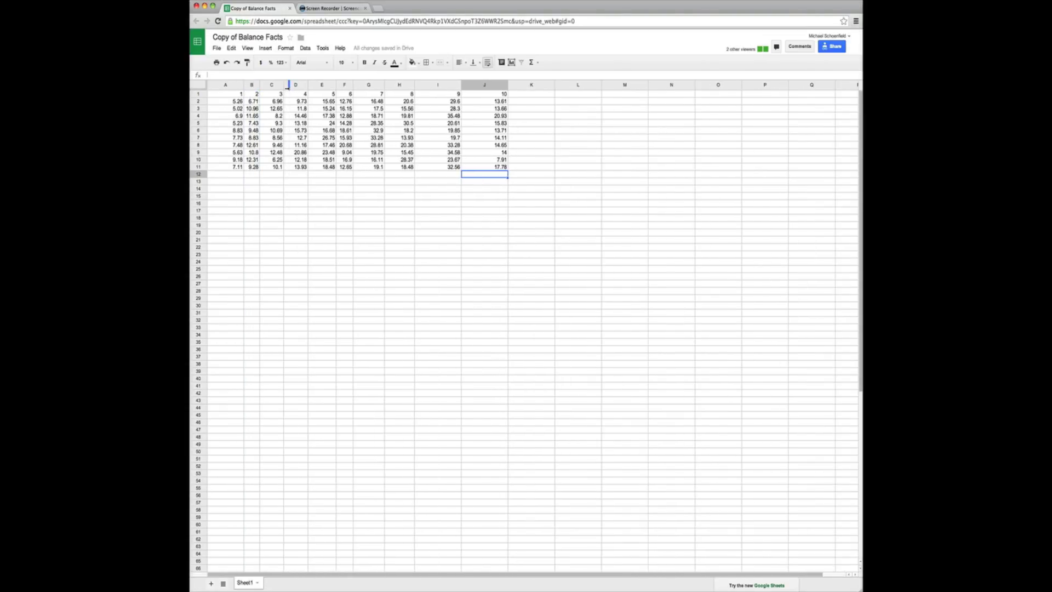
pyautogui.click(464, 87)
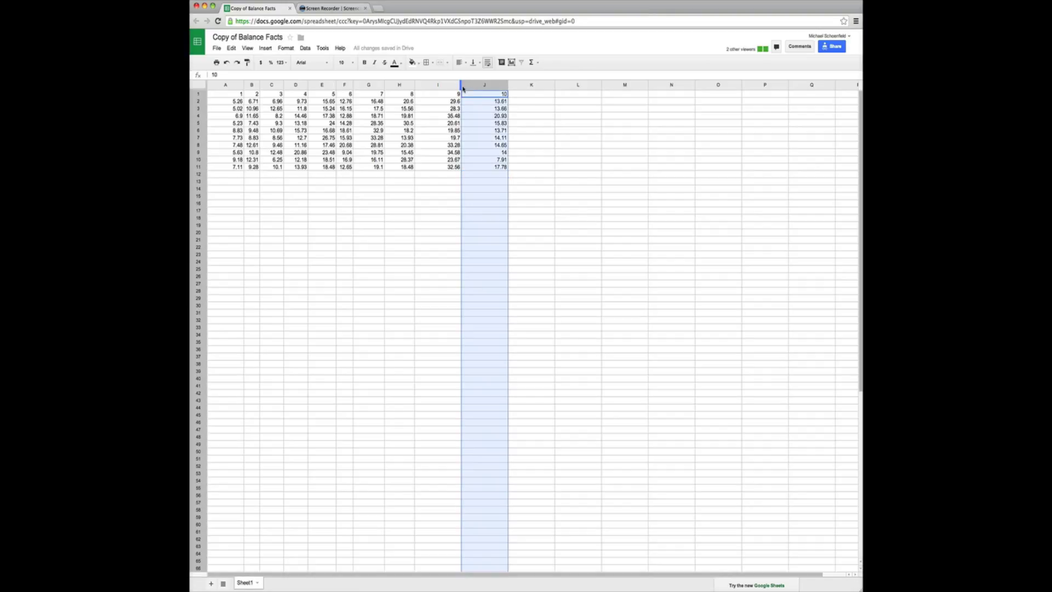
pyautogui.moveTo(226, 94); pyautogui.dragTo(501, 93)
pyautogui.moveTo(230, 101); pyautogui.dragTo(230, 166)
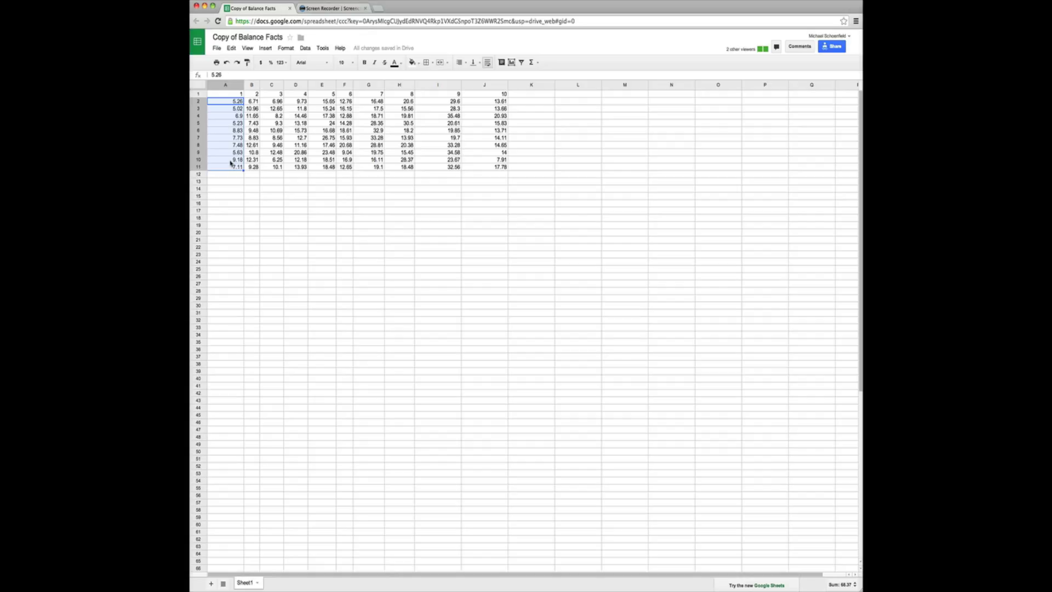
pyautogui.click(226, 96)
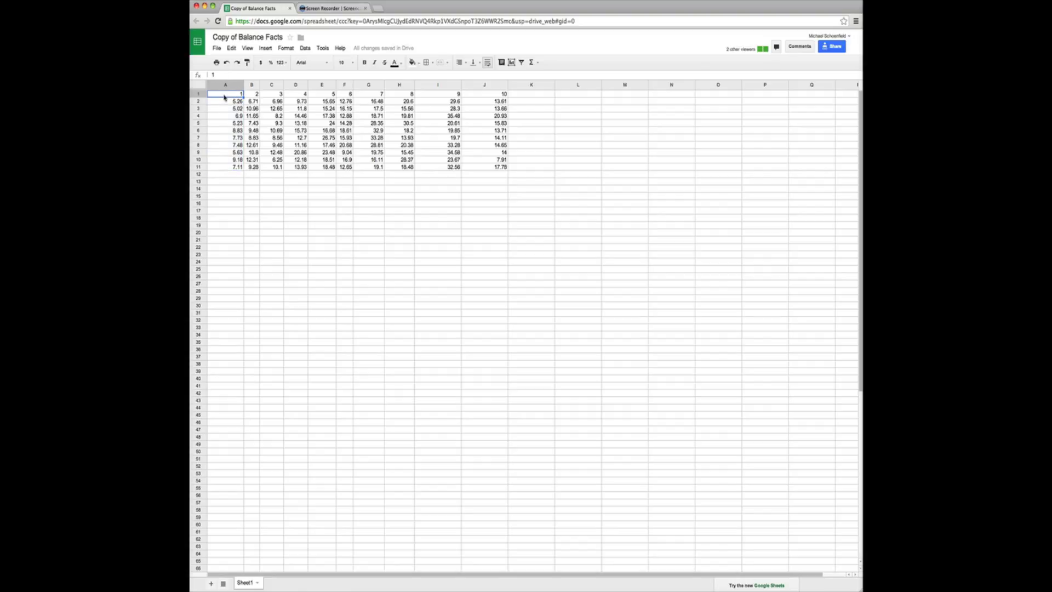
# Select the data block A1:H11 and choose to insert a chart from it
pyautogui.moveTo(224, 97); pyautogui.dragTo(408, 167)
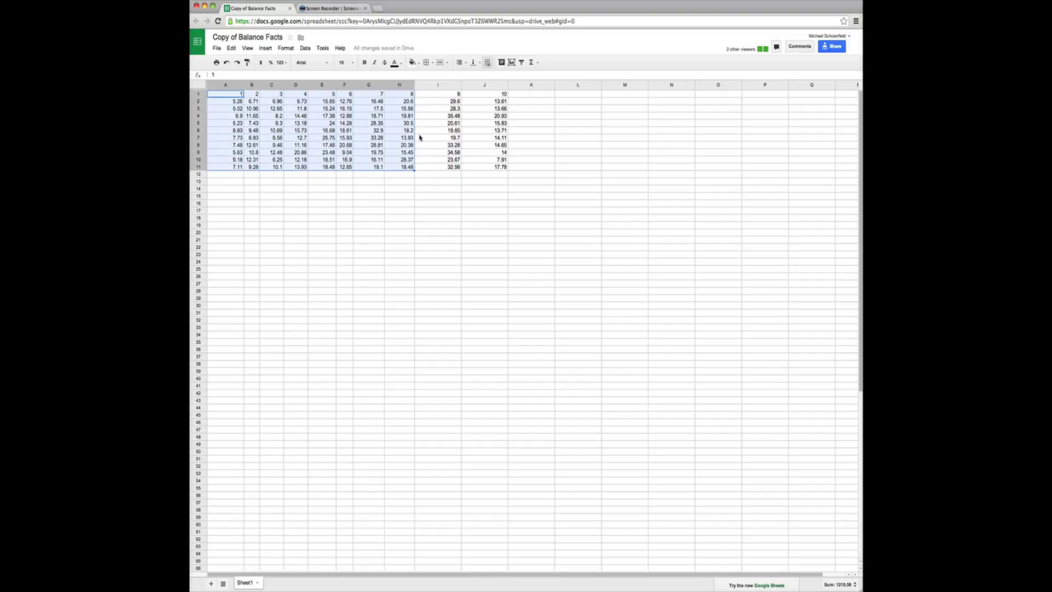
pyautogui.click(327, 48)
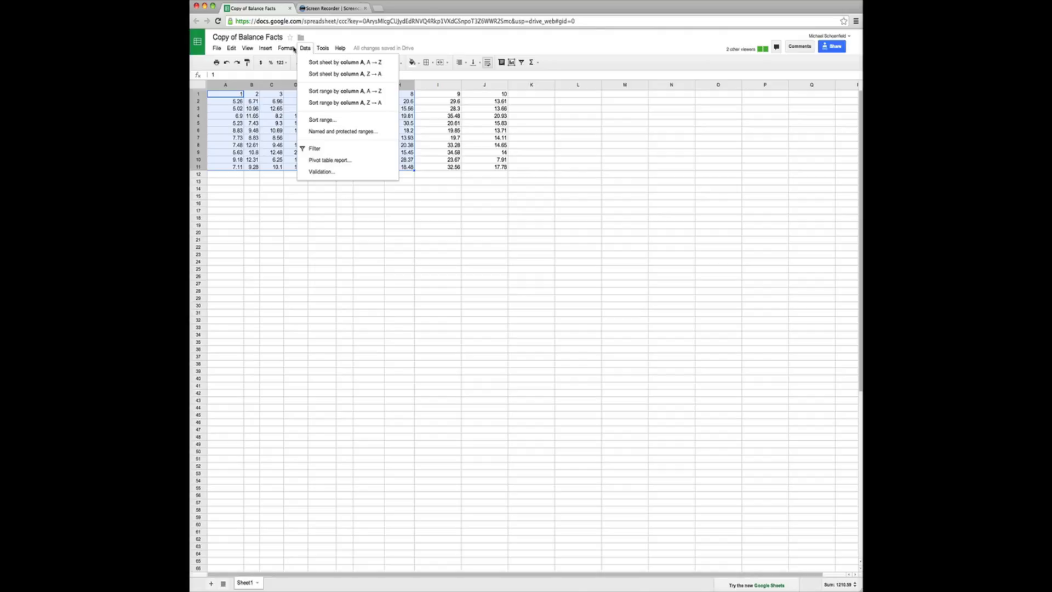
pyautogui.moveTo(268, 53)
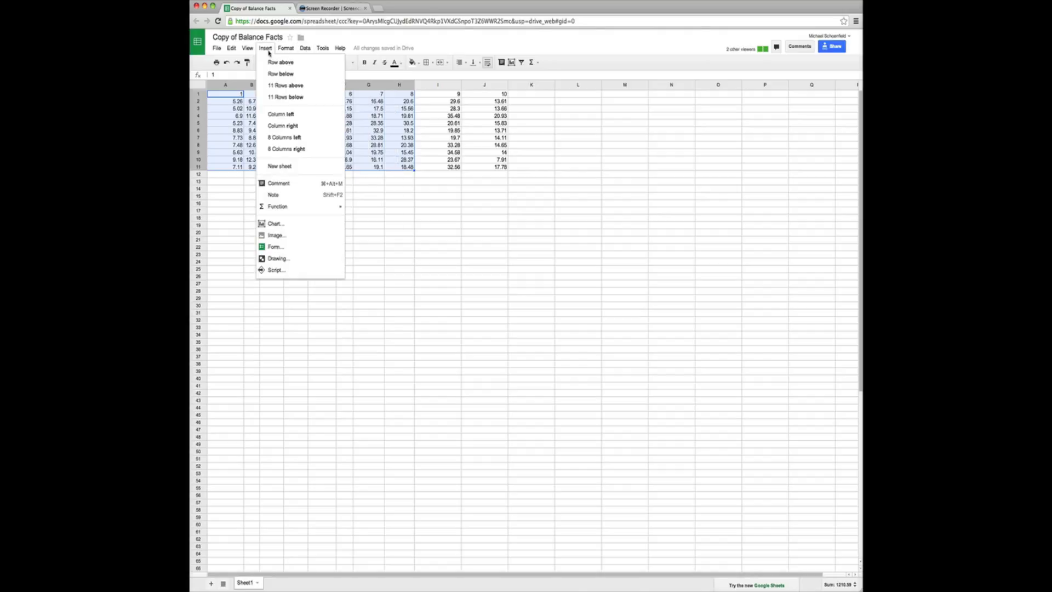
pyautogui.click(274, 224)
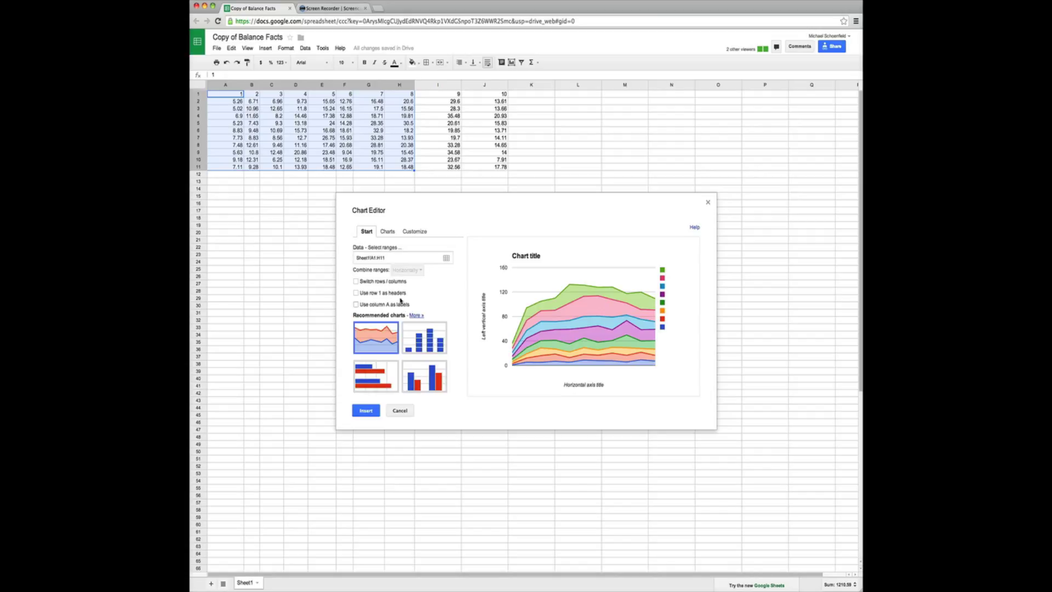
# Use row 1 as headers and keep the stacked area chart after previewing a column chart
pyautogui.click(395, 296)
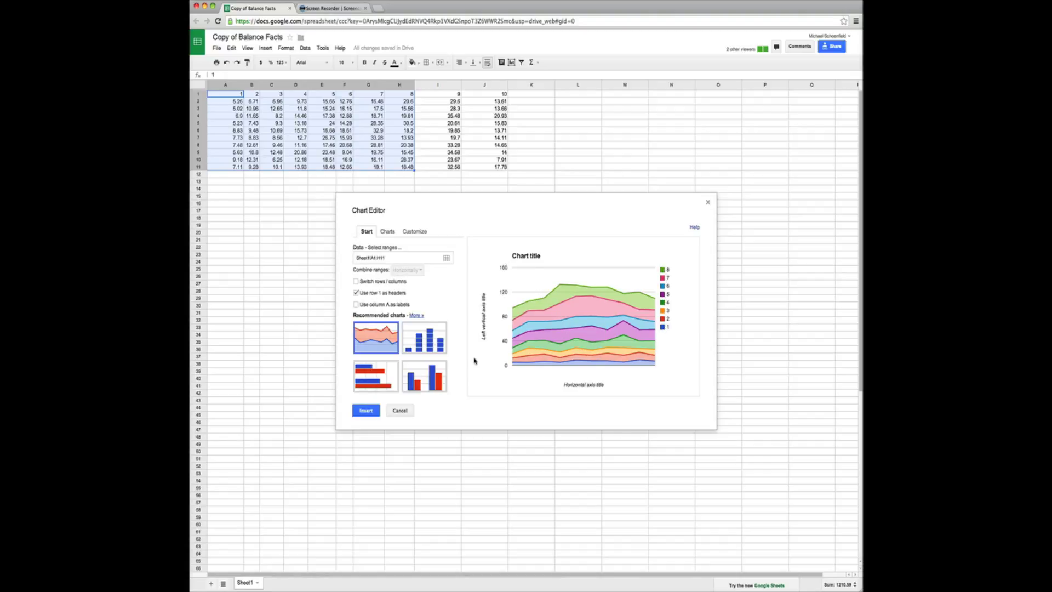
pyautogui.click(402, 348)
pyautogui.click(398, 347)
pyautogui.moveTo(546, 361)
pyautogui.moveTo(544, 333)
# Preview the data as a line chart, then as a smooth line chart
pyautogui.click(392, 234)
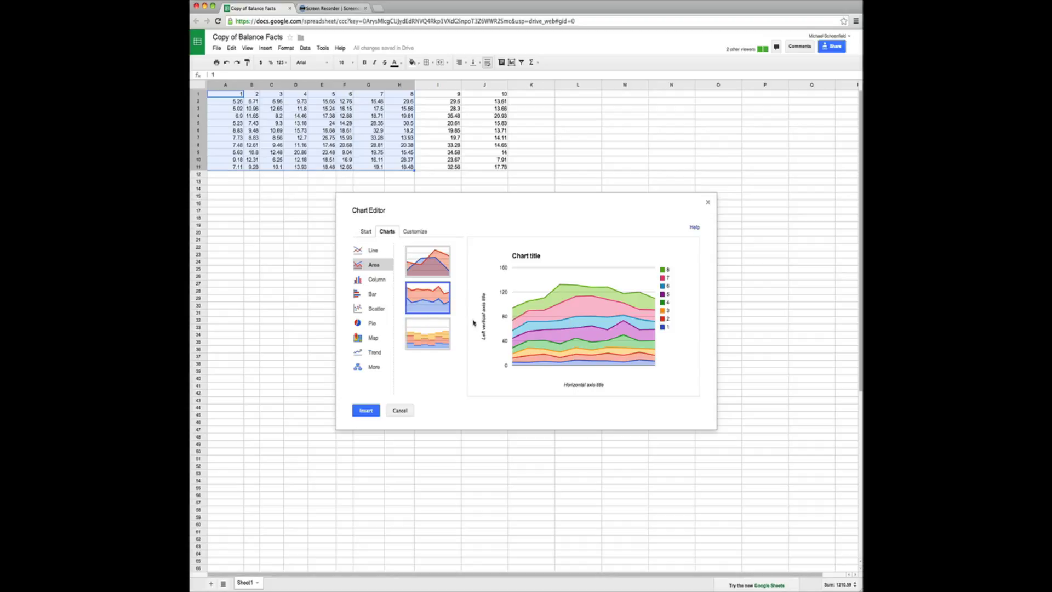
pyautogui.click(375, 253)
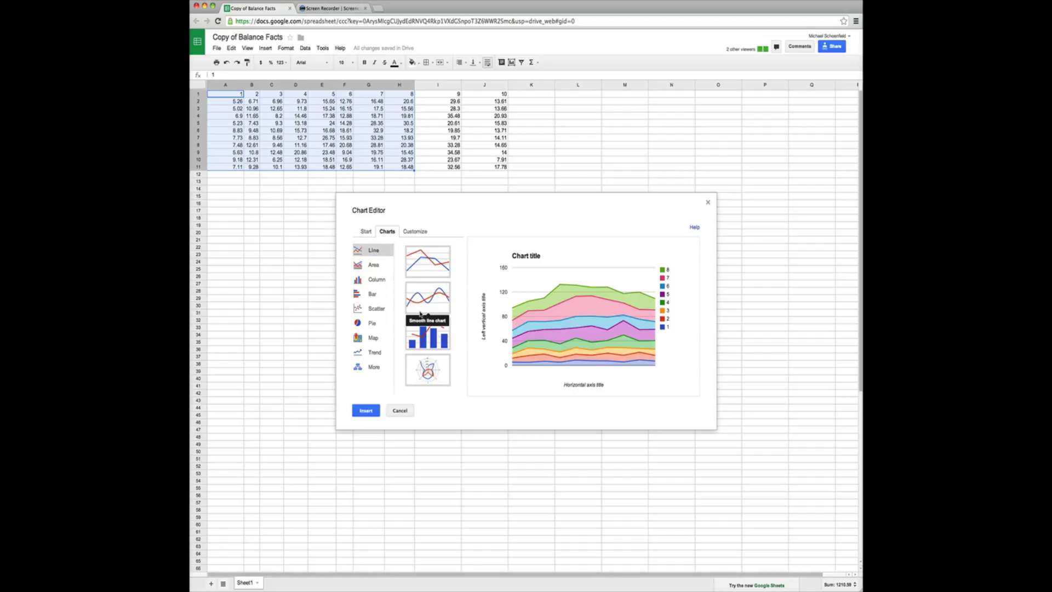
pyautogui.click(431, 268)
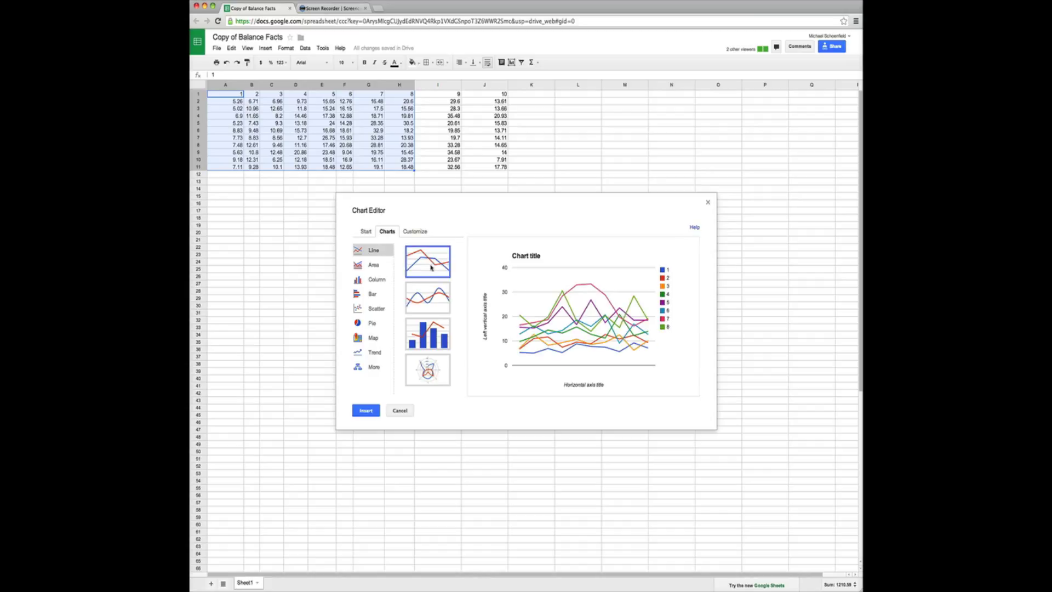
pyautogui.click(432, 298)
pyautogui.click(433, 262)
pyautogui.click(434, 293)
pyautogui.click(434, 276)
pyautogui.click(436, 294)
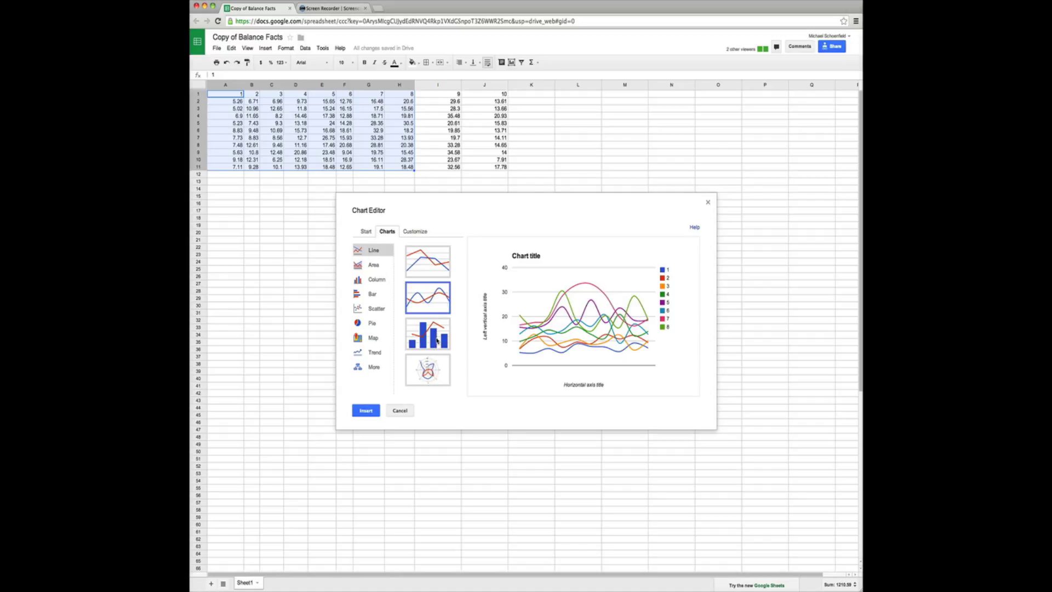
# Try a radar chart, return to smooth line, and close the editor without inserting
pyautogui.click(438, 372)
pyautogui.click(427, 294)
pyautogui.moveTo(608, 298)
pyautogui.click(707, 205)
# Cut the data table A1:J11 and paste it starting at cell B1
pyautogui.click(319, 198)
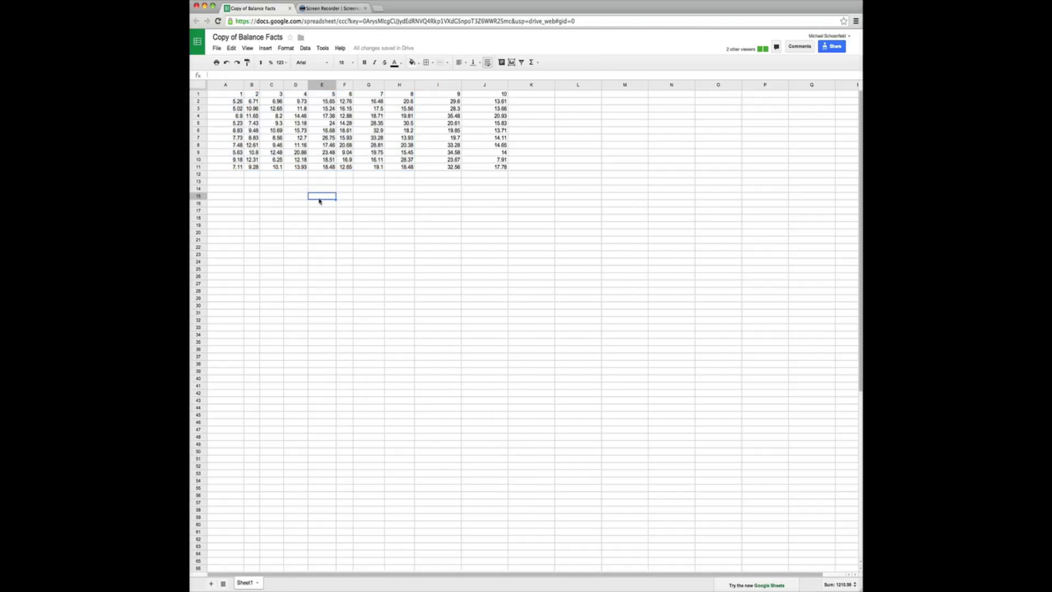
pyautogui.moveTo(225, 94); pyautogui.dragTo(485, 168)
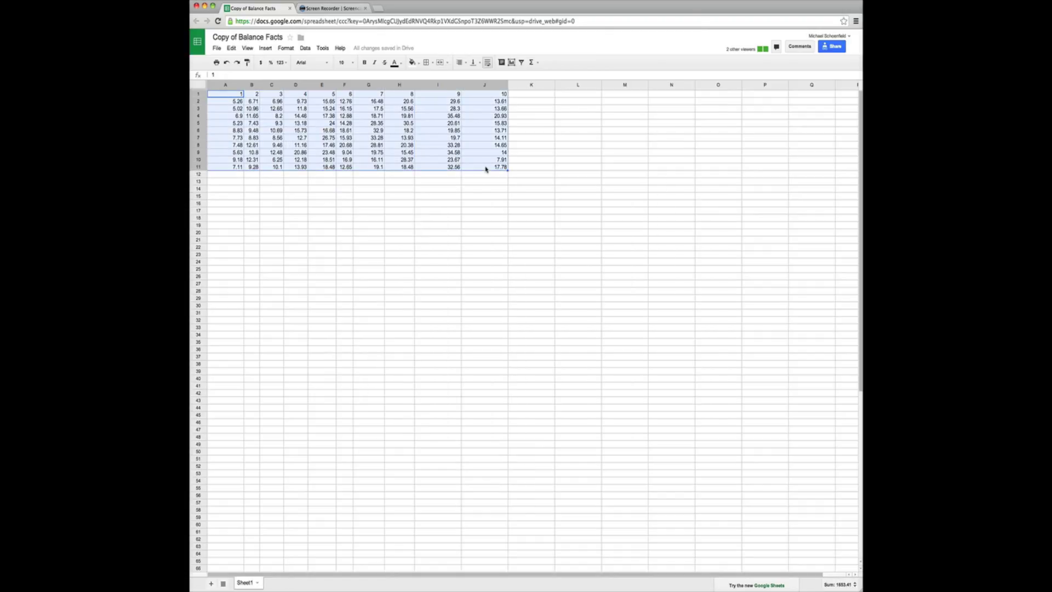
pyautogui.rightClick(486, 169)
pyautogui.click(496, 176)
pyautogui.click(308, 49)
pyautogui.moveTo(232, 51)
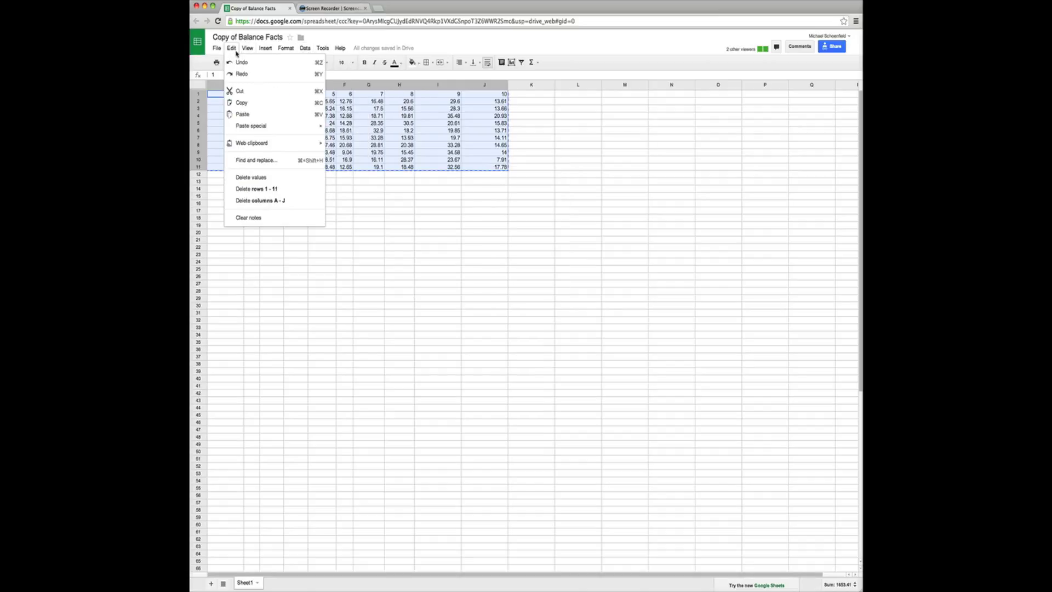
pyautogui.click(437, 217)
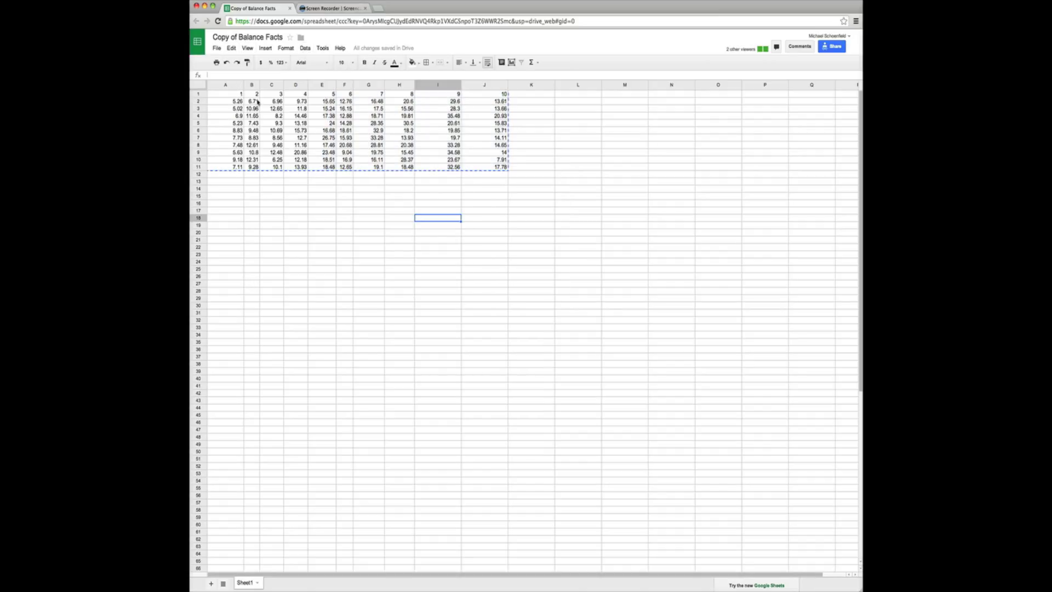
pyautogui.rightClick(254, 97)
pyautogui.click(286, 128)
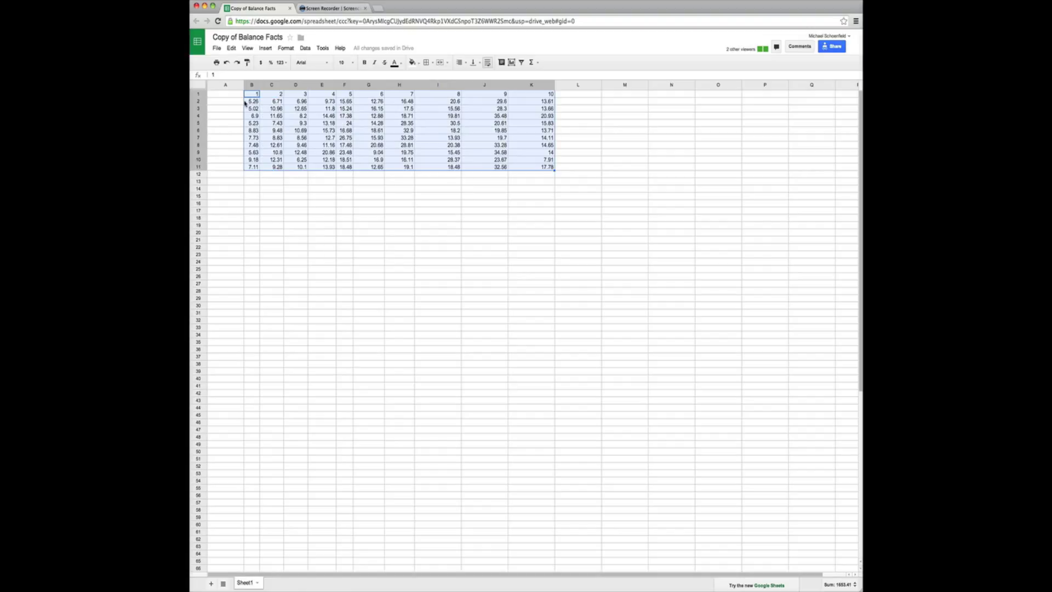
# Enter set numbers 1 through 7 down column A from A2
pyautogui.moveTo(239, 104); pyautogui.dragTo(234, 163)
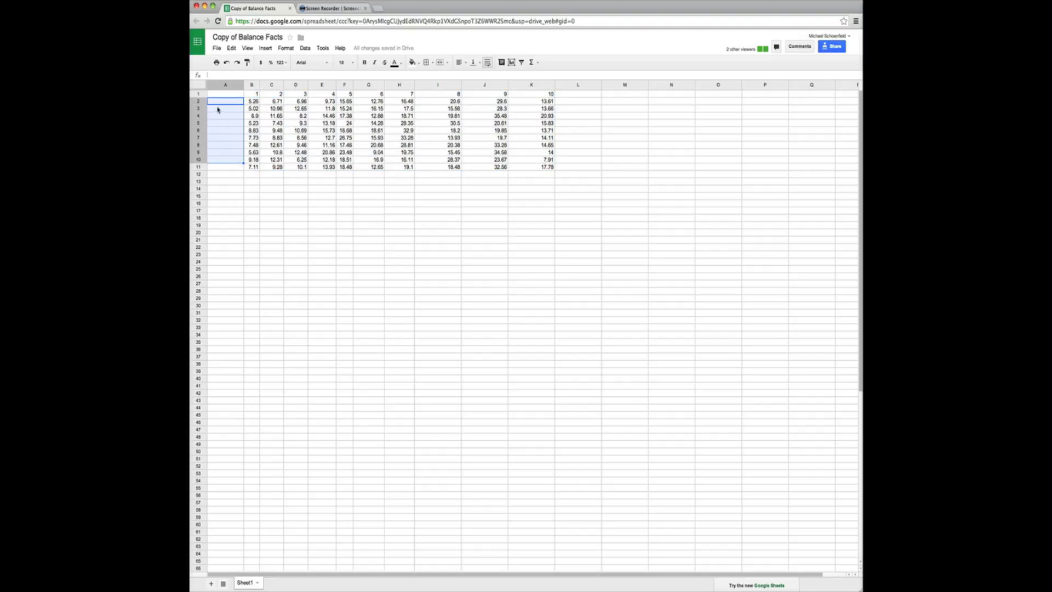
pyautogui.write('1')
pyautogui.press('Return')
pyautogui.write('2')
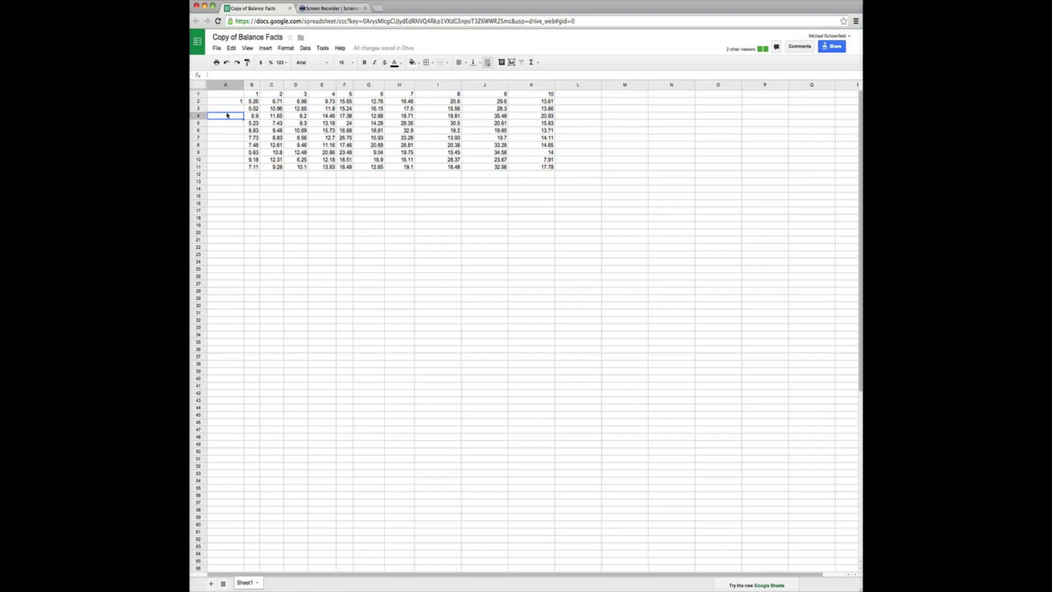
pyautogui.press('Return')
pyautogui.write('3')
pyautogui.press('Return')
pyautogui.write('4')
pyautogui.press('Return')
pyautogui.write('5')
pyautogui.press('Return')
pyautogui.write('6')
pyautogui.press('Return')
pyautogui.write('7')
pyautogui.press('Return')
# Finish the numbering with 8, 9 and 10 in A9:A11
pyautogui.click(242, 145)
pyautogui.moveTo(243, 169); pyautogui.dragTo(243, 169)
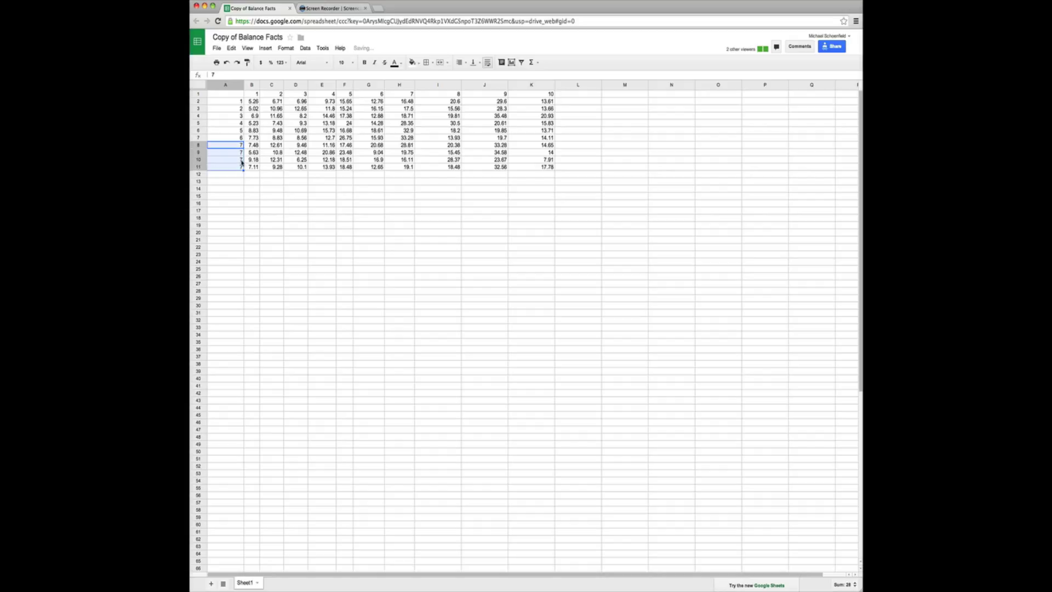
pyautogui.click(241, 154)
pyautogui.write('8')
pyautogui.press('Return')
pyautogui.write('9')
pyautogui.press('Return')
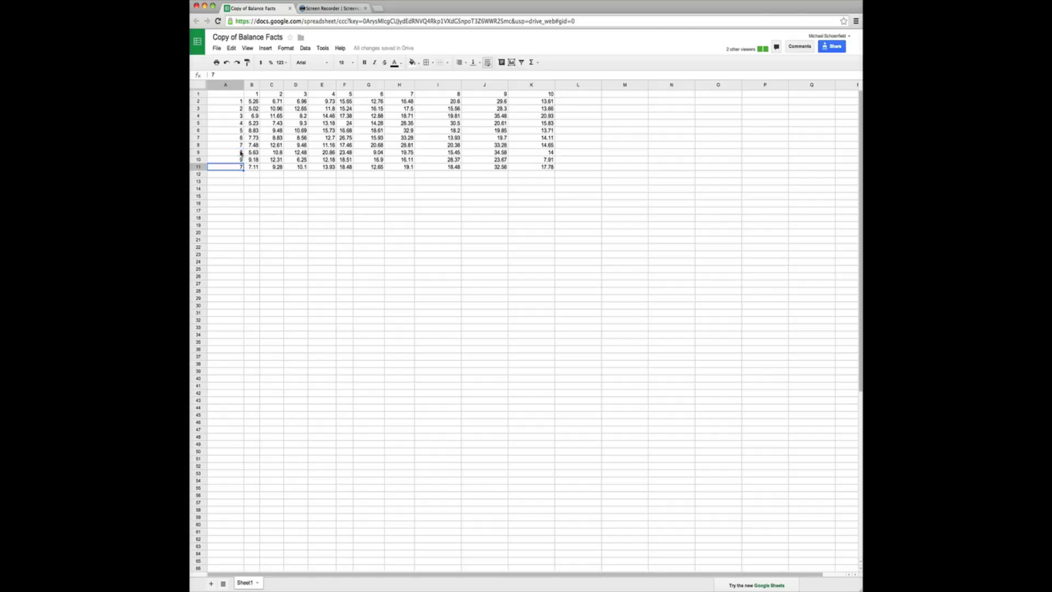
pyautogui.write('10')
pyautogui.click(399, 226)
pyautogui.click(228, 103)
# Select the full table A1:K11, insert a chart, and pick the Smooth line chart type
pyautogui.moveTo(227, 94); pyautogui.dragTo(537, 166)
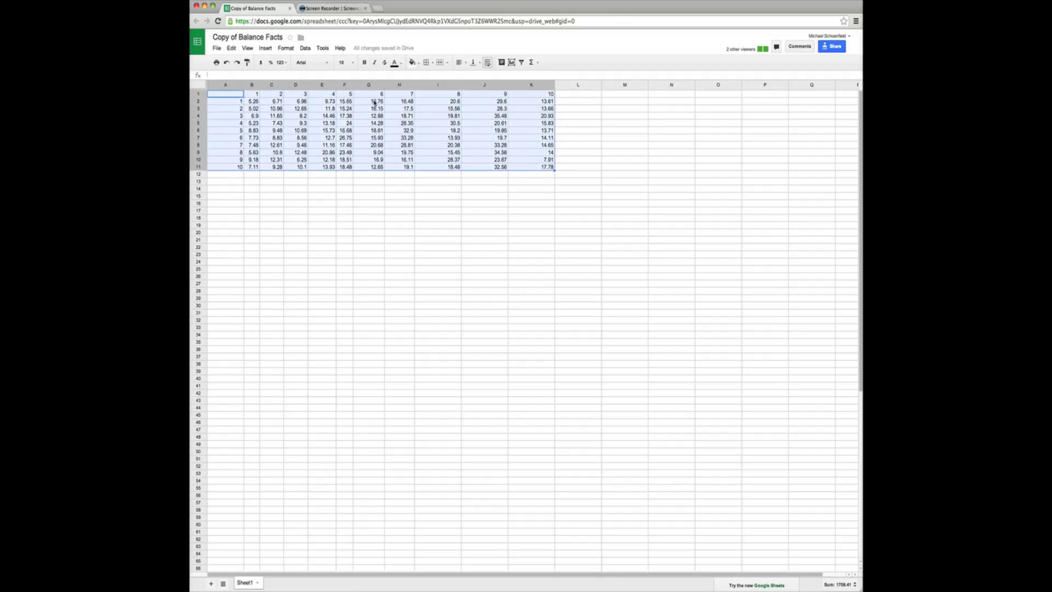
pyautogui.click(512, 62)
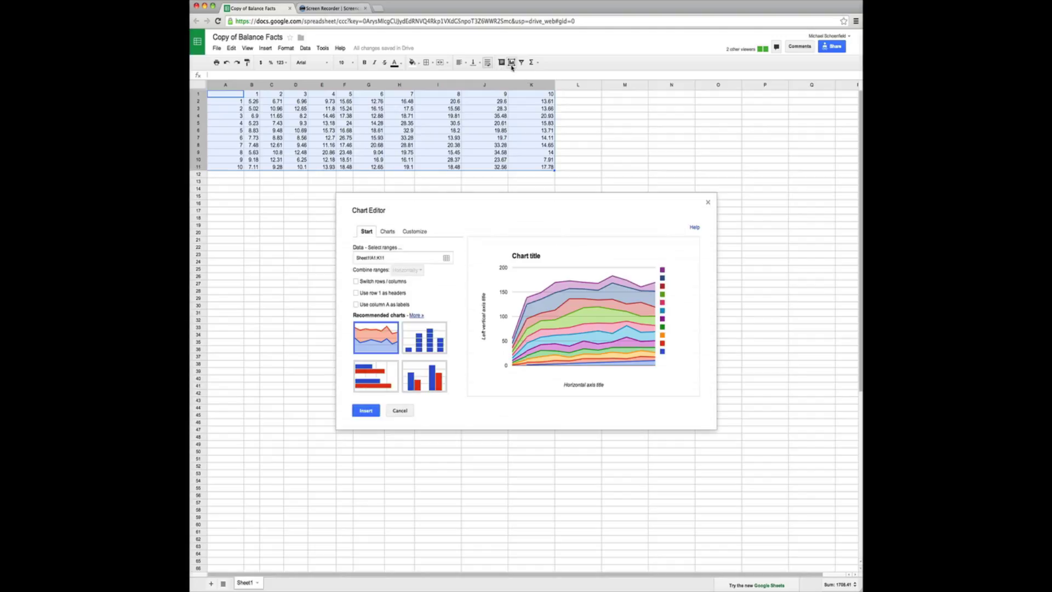
pyautogui.click(386, 231)
pyautogui.click(380, 251)
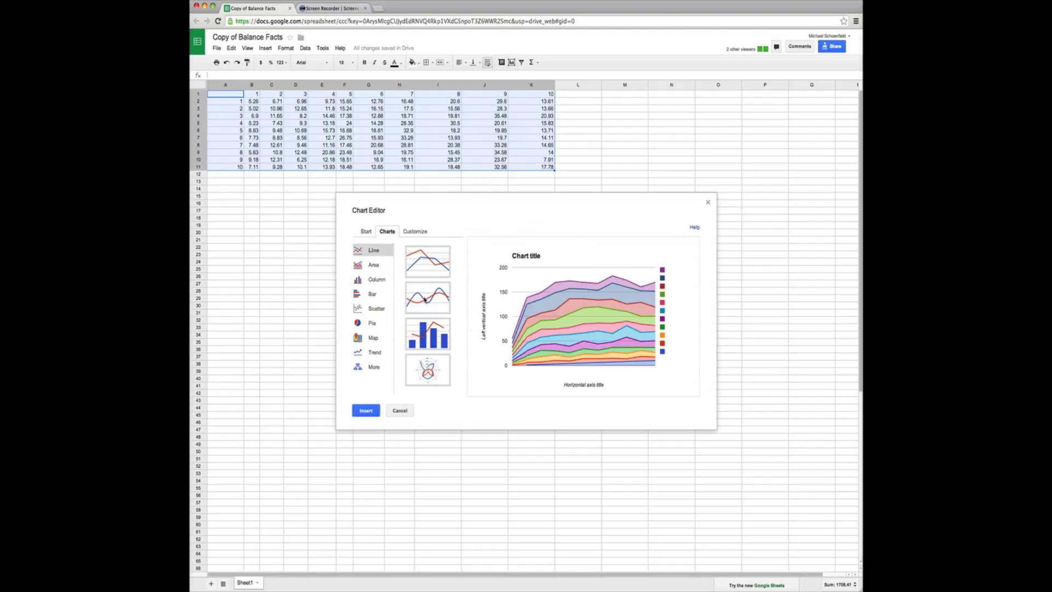
pyautogui.click(425, 299)
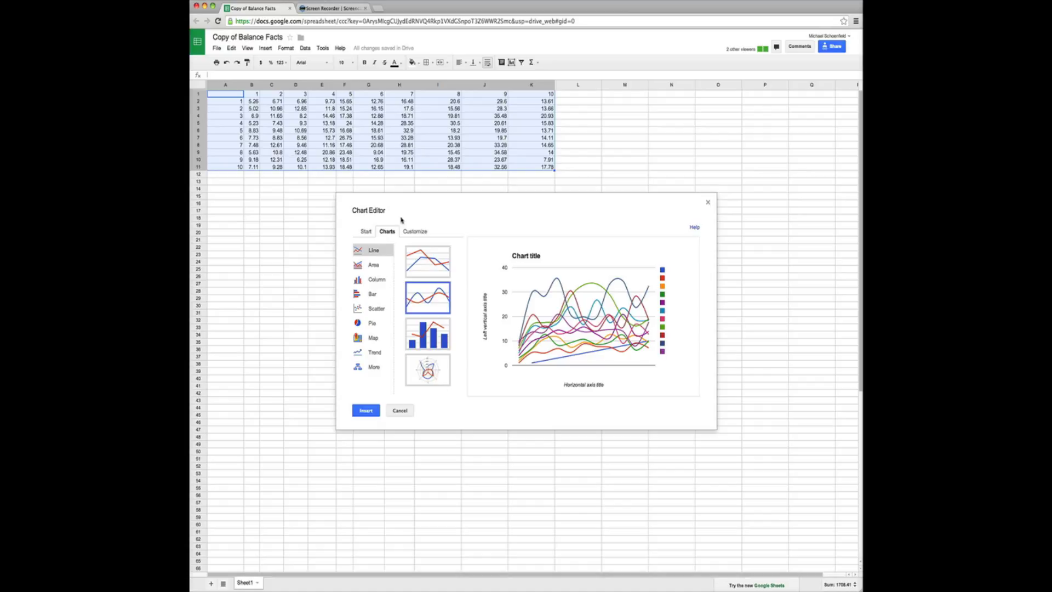
# Tick 'Use row 1 as headers' and 'Use column A as labels' for the chart
pyautogui.click(365, 232)
pyautogui.click(356, 293)
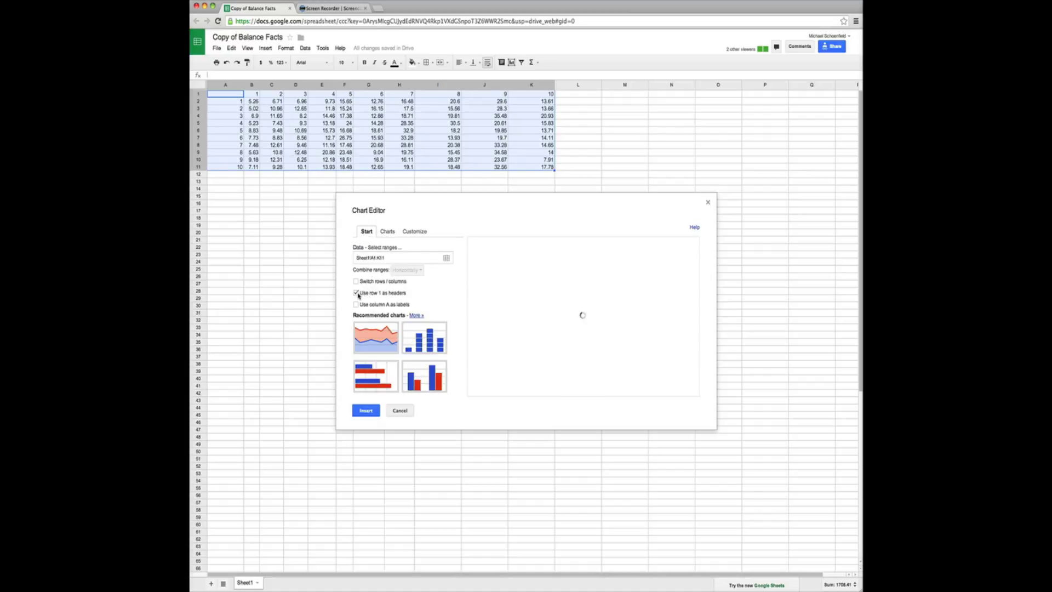
pyautogui.click(356, 305)
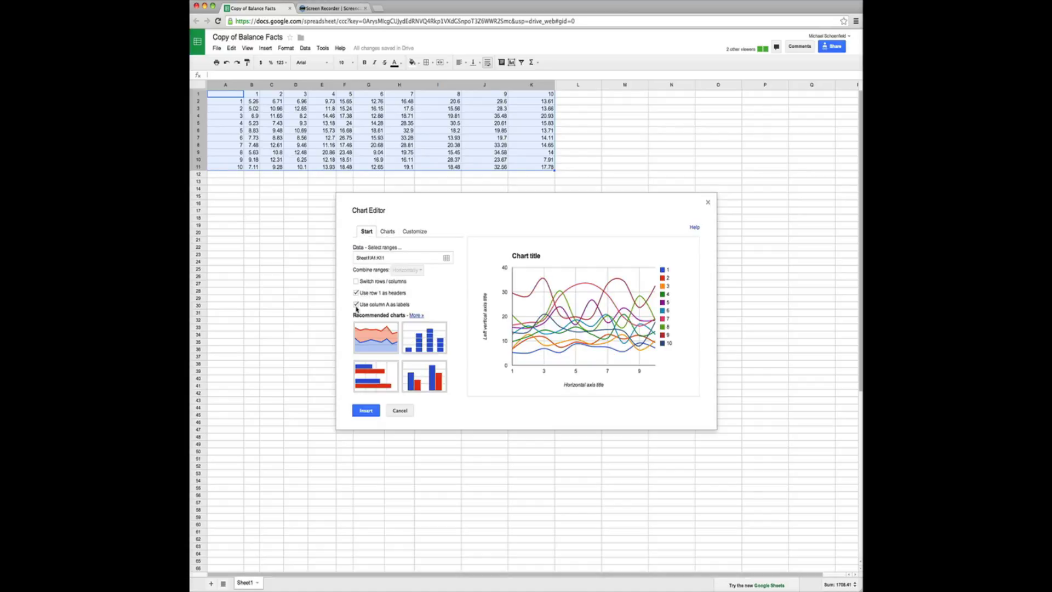
pyautogui.moveTo(543, 355)
pyautogui.moveTo(580, 289)
# Enter 'Intra-Workout Times' as the chart title under Customize
pyautogui.click(415, 232)
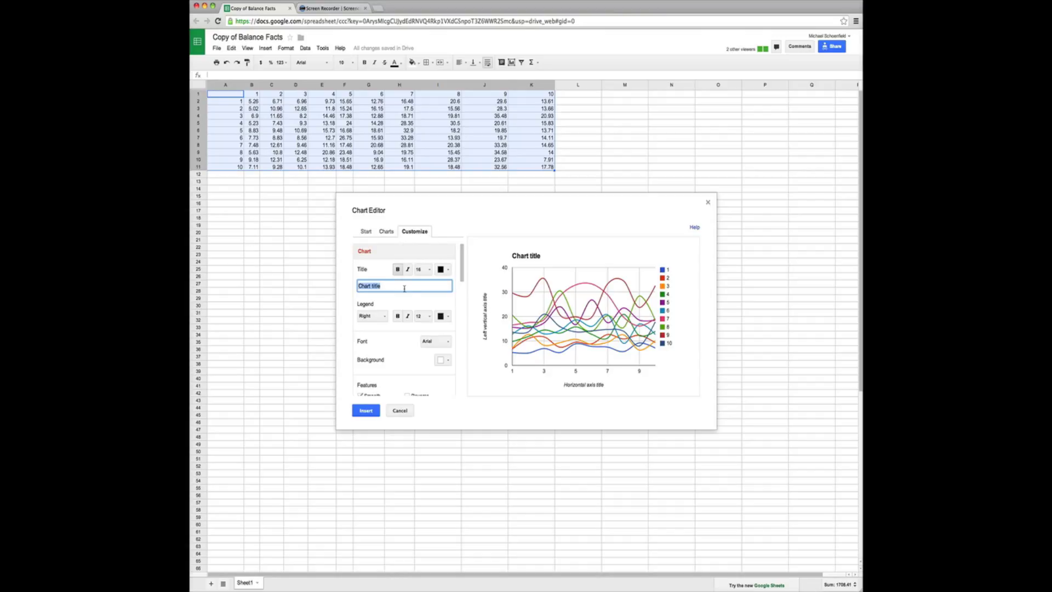
pyautogui.write('Intra-Workout Times')
pyautogui.scroll(-5, 407, 362)
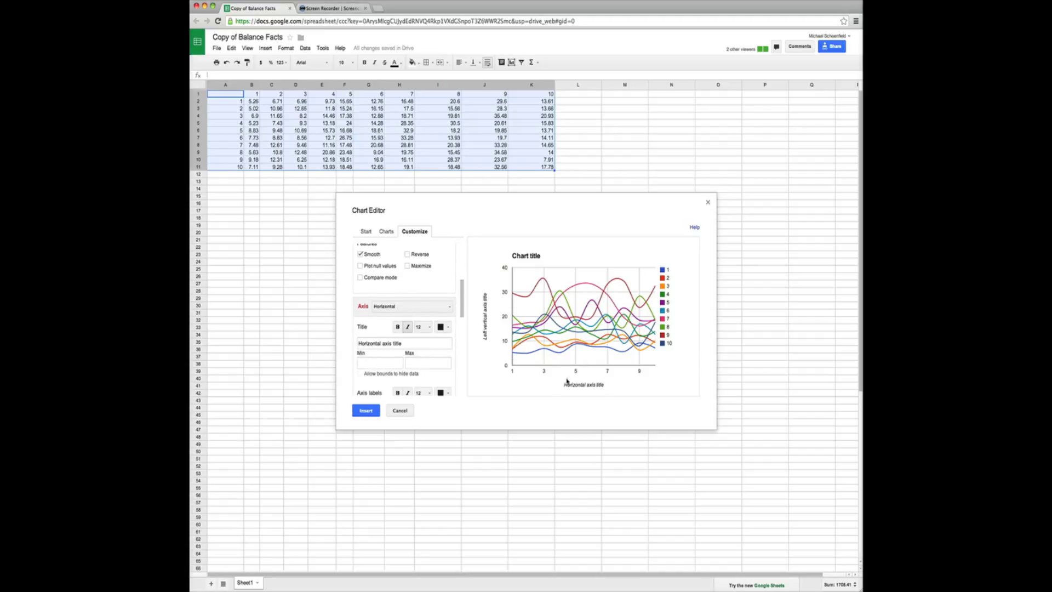
# Replace the horizontal axis title placeholder with 'Number of Sets'
pyautogui.scroll(-2, 458, 303)
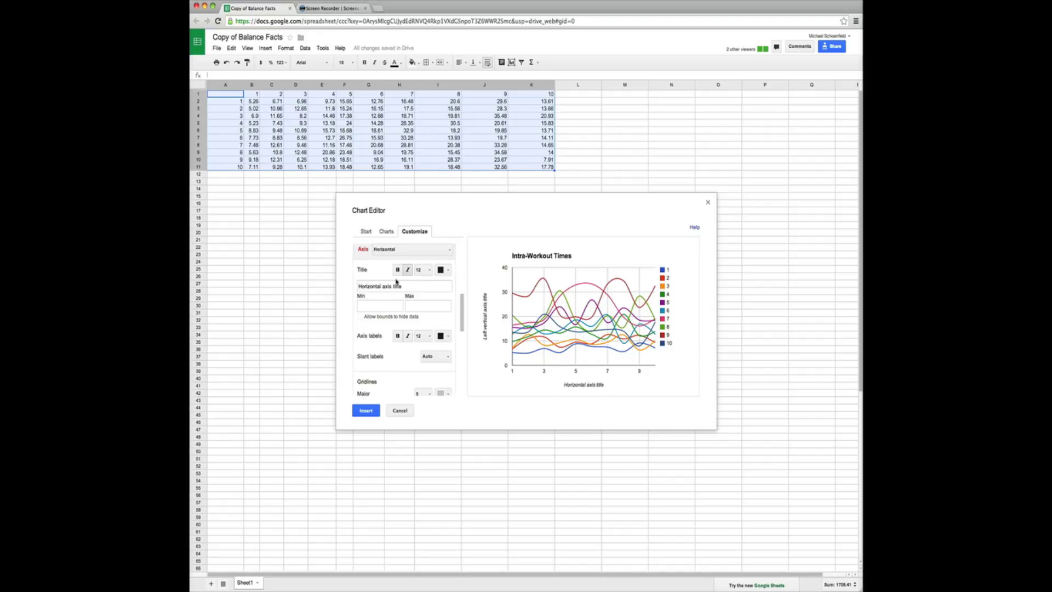
pyautogui.click(406, 286)
pyautogui.moveTo(405, 287); pyautogui.dragTo(335, 291)
pyautogui.click(334, 291)
pyautogui.moveTo(413, 291); pyautogui.dragTo(336, 287)
pyautogui.write('Set Num')
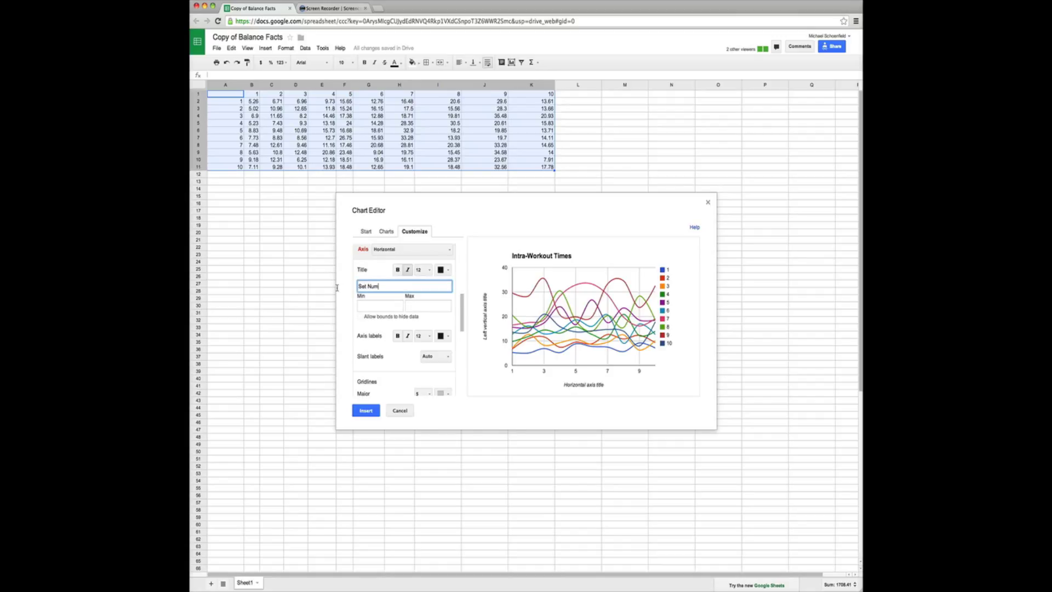
pyautogui.press('BackSpace')
pyautogui.press('BackSpace')
pyautogui.press('BackSpace')
pyautogui.press('BackSpace')
pyautogui.press('BackSpace')
pyautogui.press('BackSpace')
pyautogui.press('BackSpace')
pyautogui.press('BackSpace')
pyautogui.press('BackSpace')
pyautogui.press('BackSpace')
pyautogui.press('BackSpace')
pyautogui.press('BackSpace')
pyautogui.write('Number of Sets')
pyautogui.click(327, 280)
pyautogui.write('Set Number')
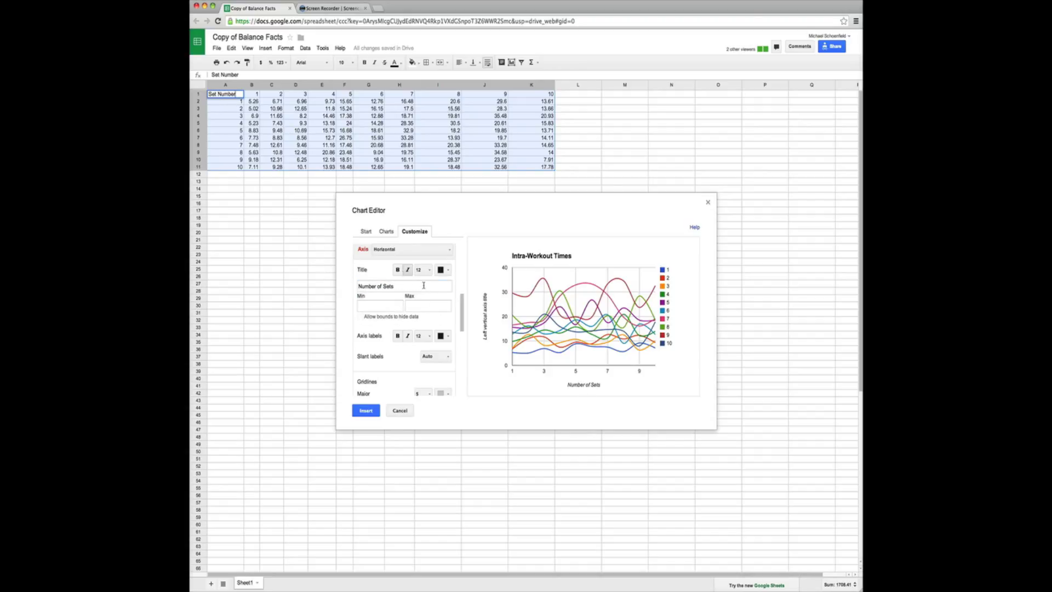
# Delete stray text from cell A1 and retitle the horizontal axis 'Set Number'
pyautogui.moveTo(236, 94); pyautogui.dragTo(202, 97)
pyautogui.press('BackSpace')
pyautogui.moveTo(414, 287); pyautogui.dragTo(365, 285)
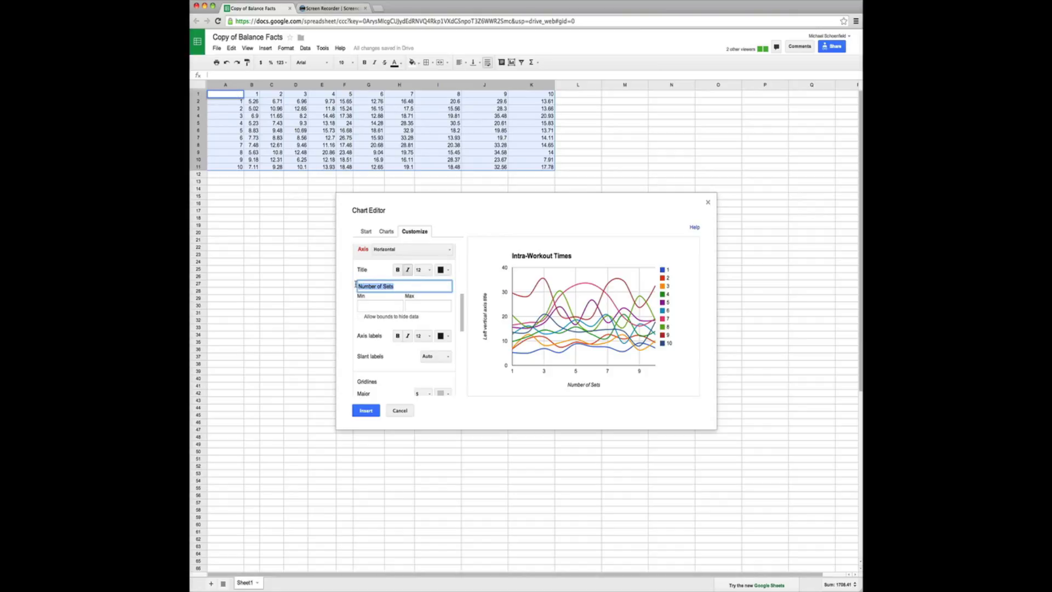
pyautogui.press('BackSpace')
pyautogui.write('Set Number')
pyautogui.click(383, 359)
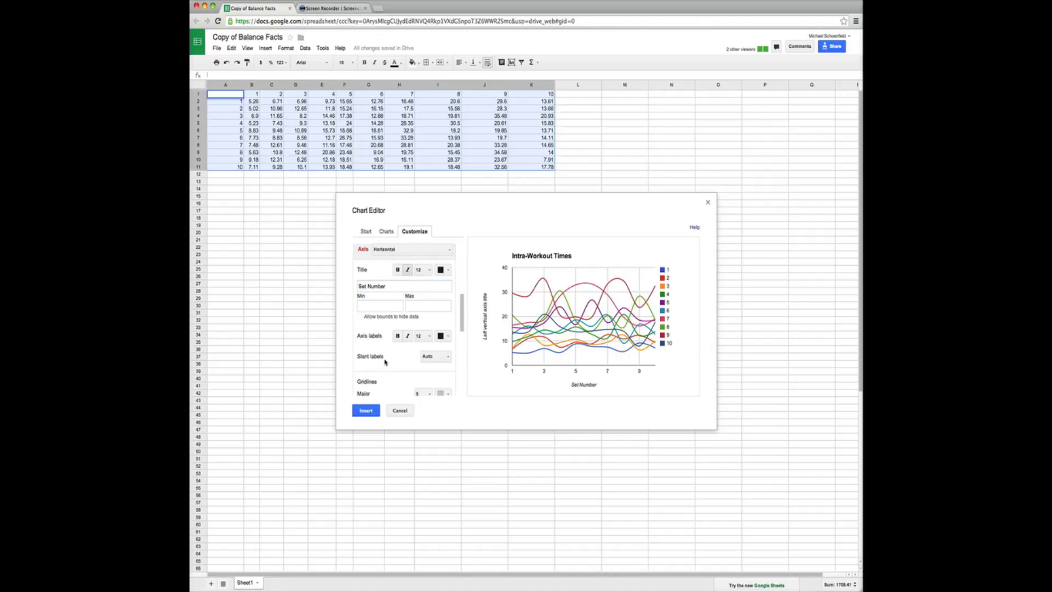
# Set the horizontal axis maximum to 10 and choose 10 major gridlines
pyautogui.click(384, 304)
pyautogui.click(423, 306)
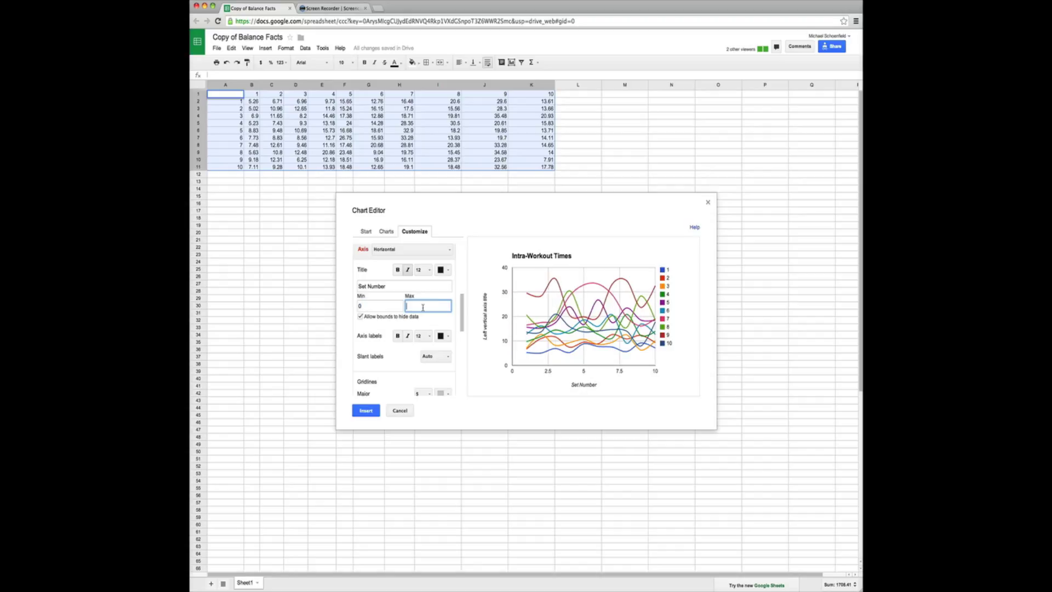
pyautogui.write('10')
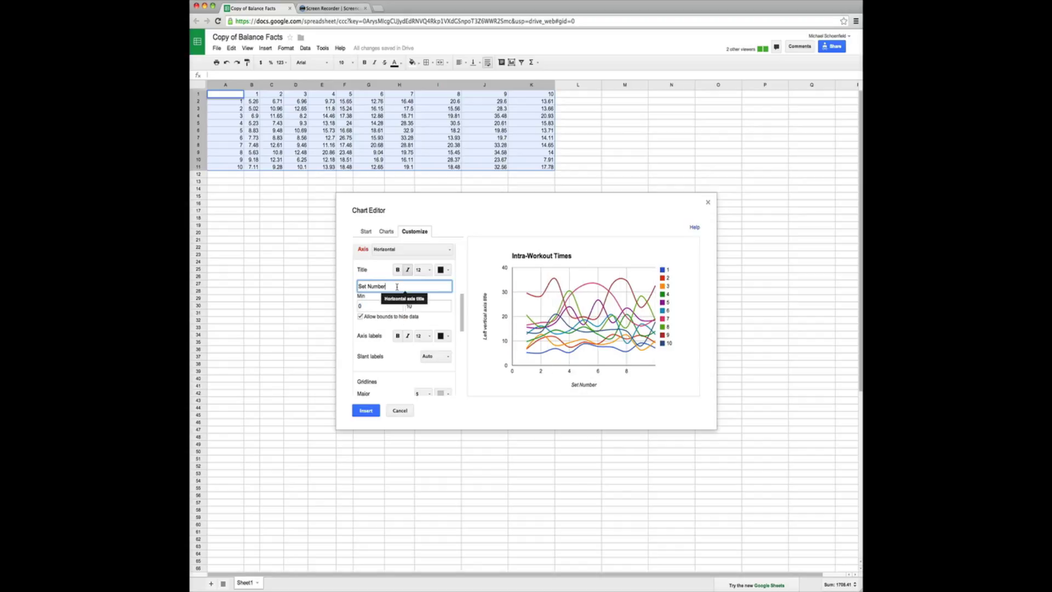
pyautogui.scroll(-1, 432, 361)
pyautogui.scroll(-1, 440, 383)
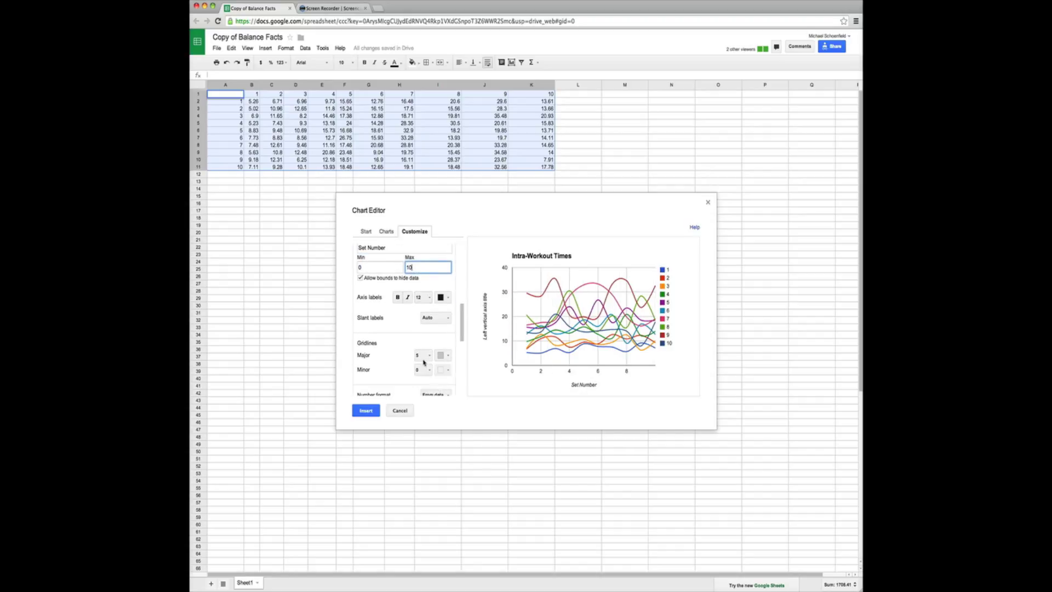
pyautogui.click(429, 355)
pyautogui.click(430, 473)
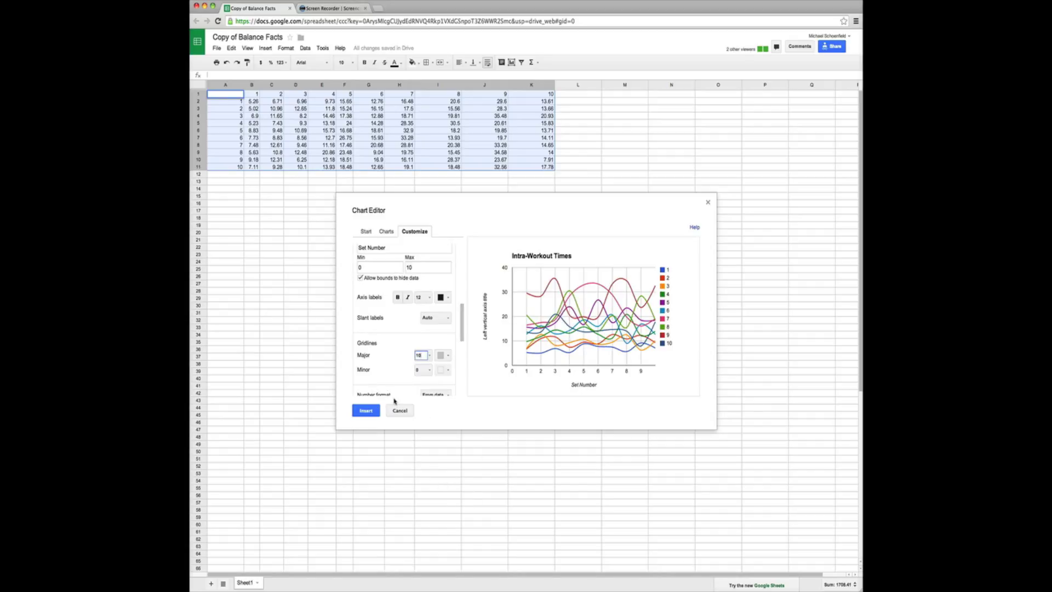
# Correct the horizontal axis bounds so they run from 1 to 10
pyautogui.click(377, 265)
pyautogui.click(436, 268)
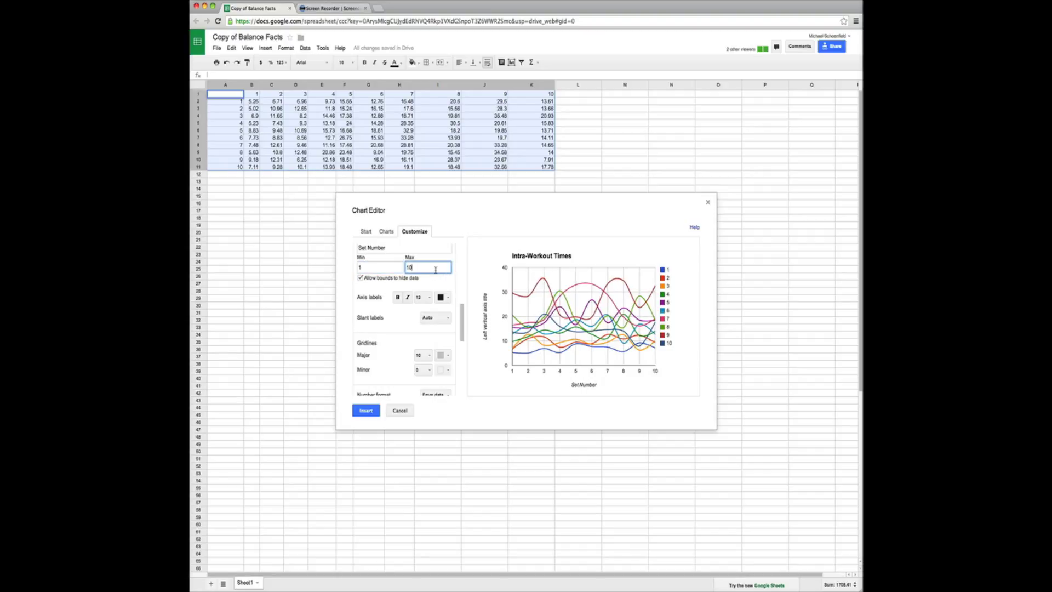
pyautogui.press('BackSpace')
pyautogui.write('1')
pyautogui.press('Return')
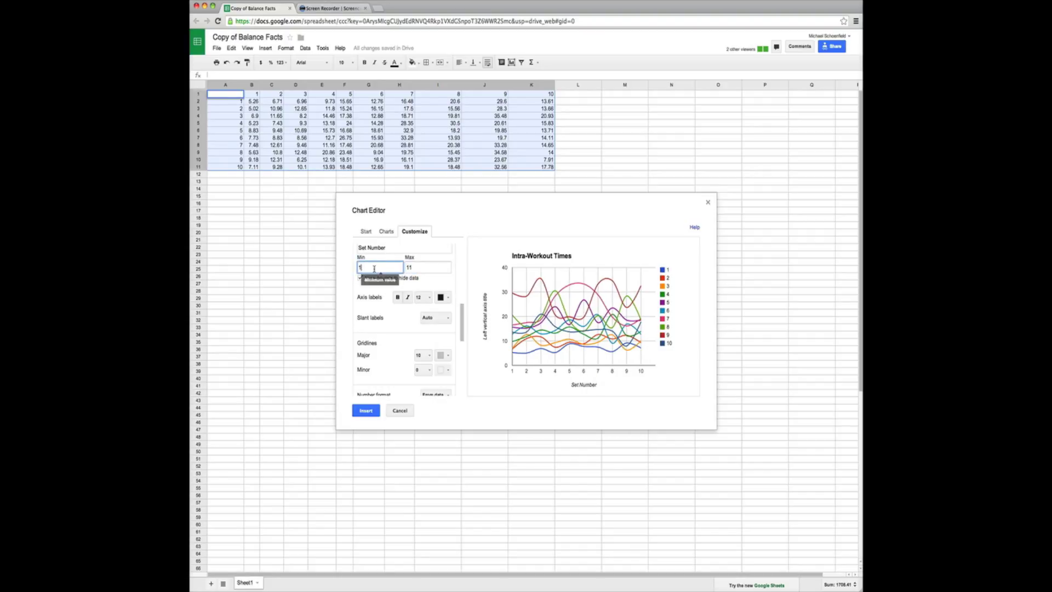
pyautogui.write('10')
pyautogui.click(383, 267)
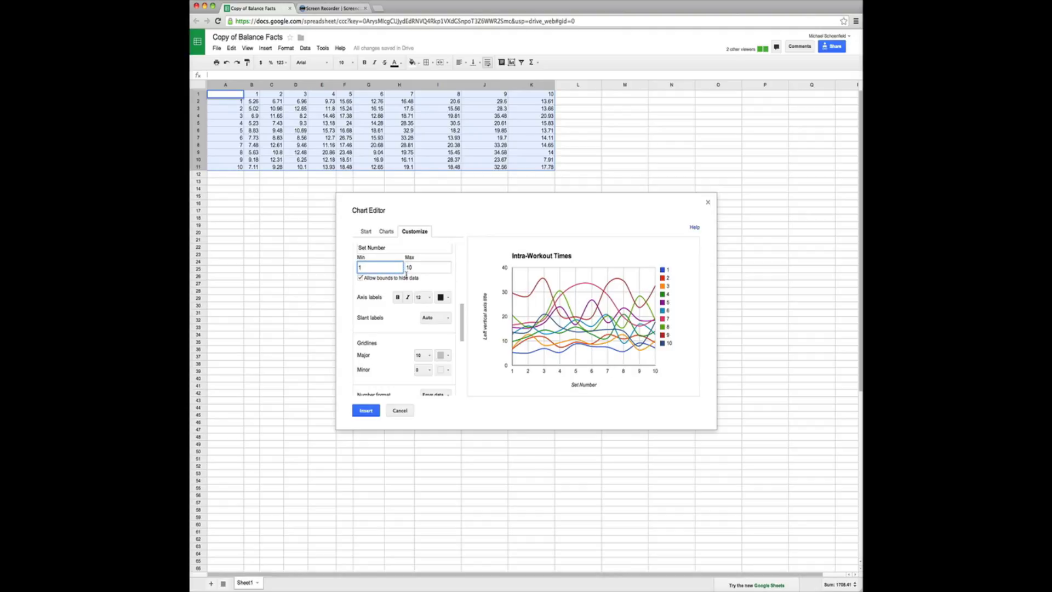
pyautogui.scroll(2, 405, 284)
# Give the left vertical axis the title 'Time(in Seconds)'
pyautogui.click(397, 277)
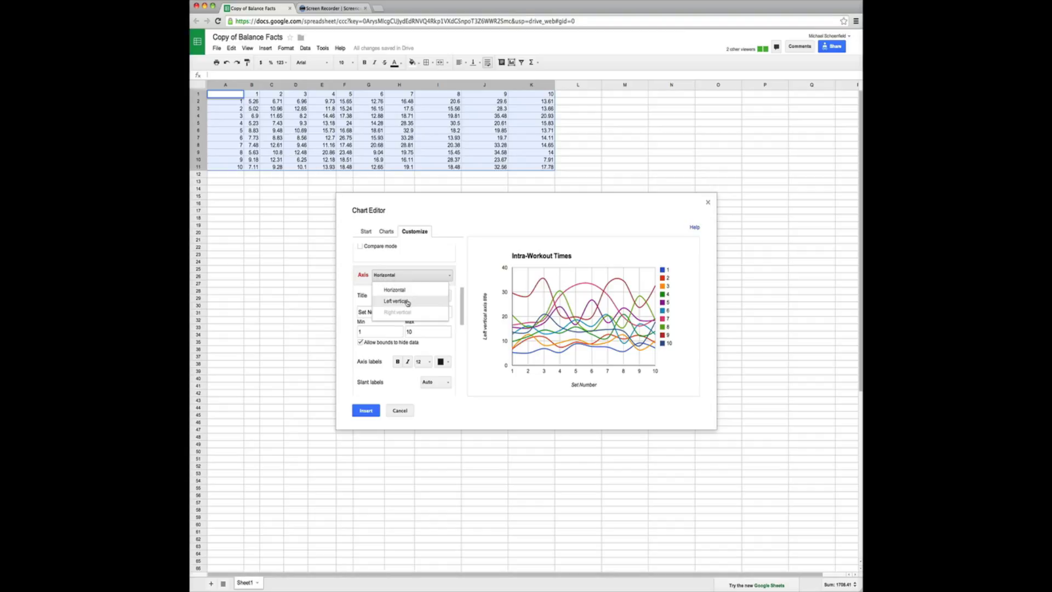
pyautogui.click(393, 301)
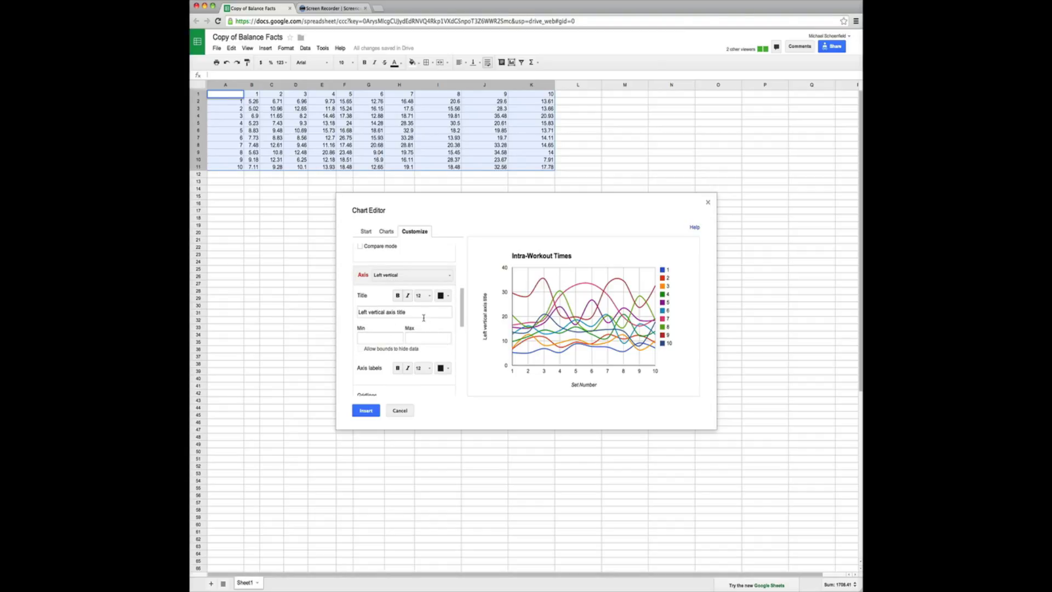
pyautogui.click(422, 312)
pyautogui.moveTo(427, 315); pyautogui.dragTo(340, 315)
pyautogui.write('Time(in Seconds')
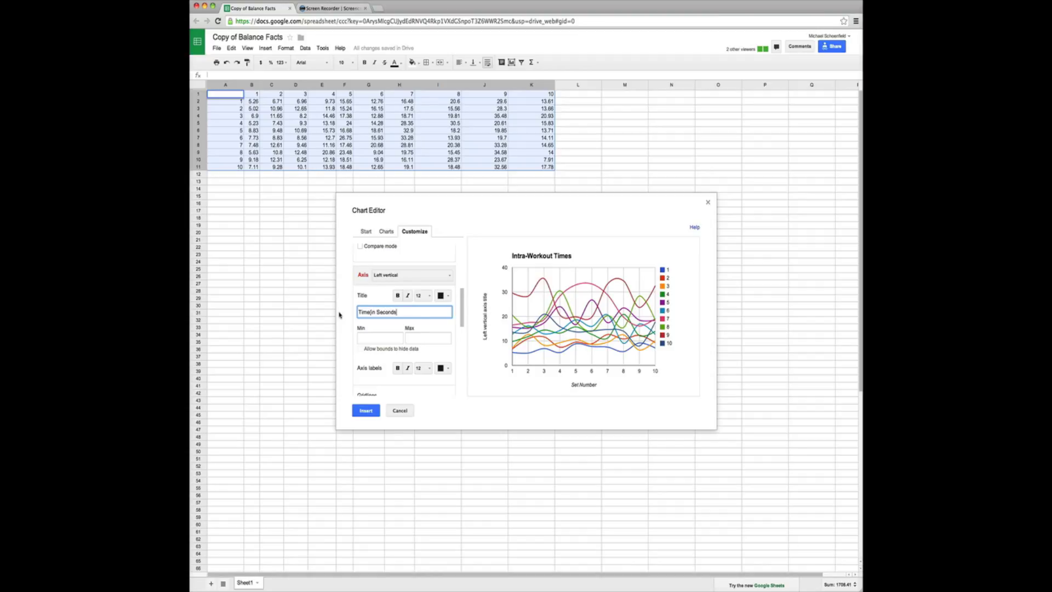
pyautogui.scroll(-3, 408, 320)
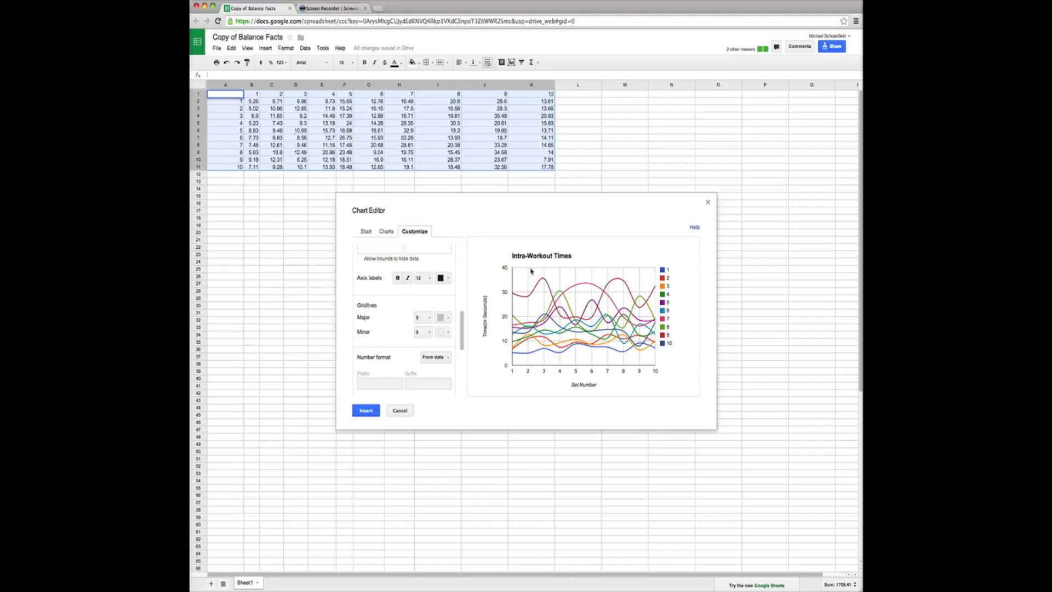
pyautogui.moveTo(560, 344)
# Enable log scale on the vertical axis, then insert the chart beneath the data table
pyautogui.scroll(-3, 444, 379)
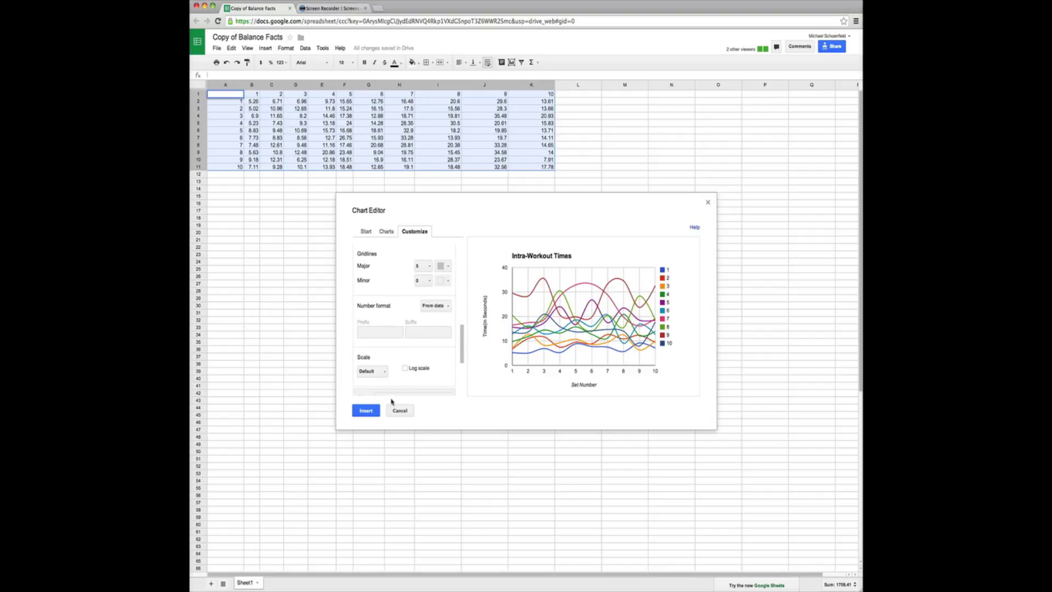
pyautogui.click(405, 368)
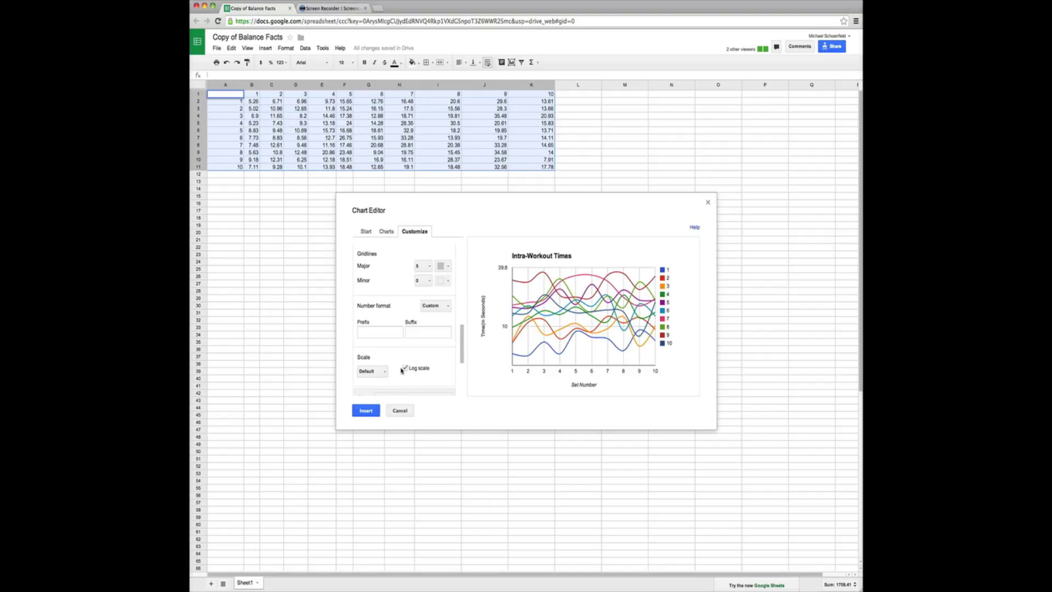
pyautogui.click(367, 410)
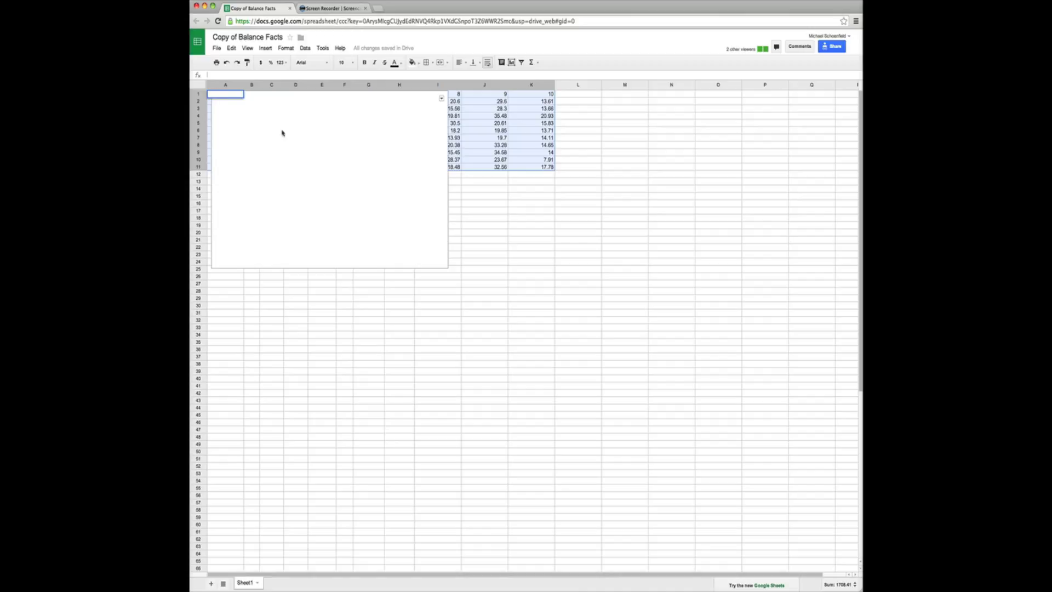
pyautogui.click(521, 235)
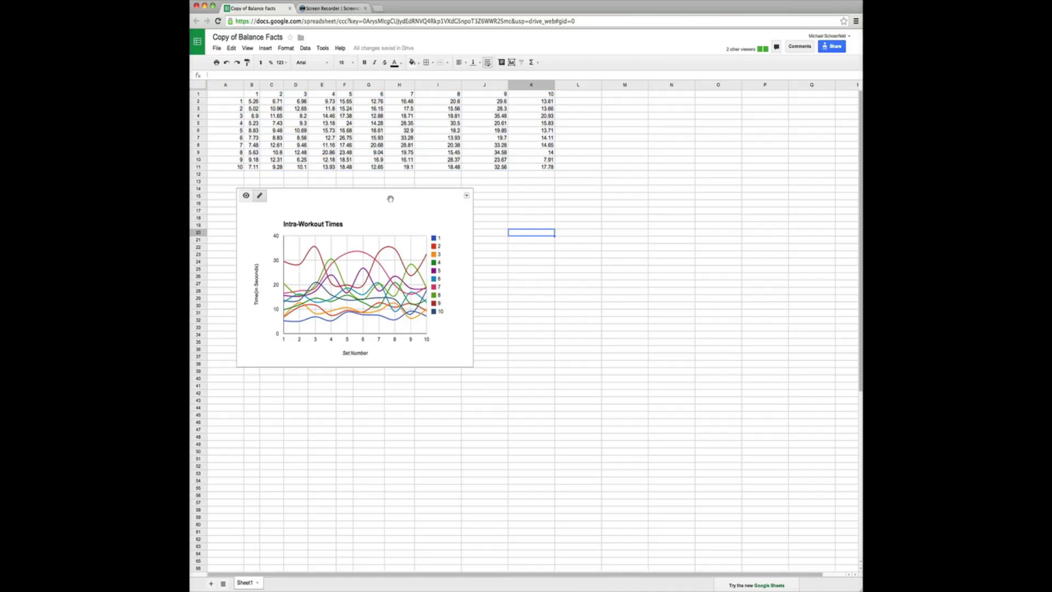
pyautogui.click(525, 254)
pyautogui.click(372, 237)
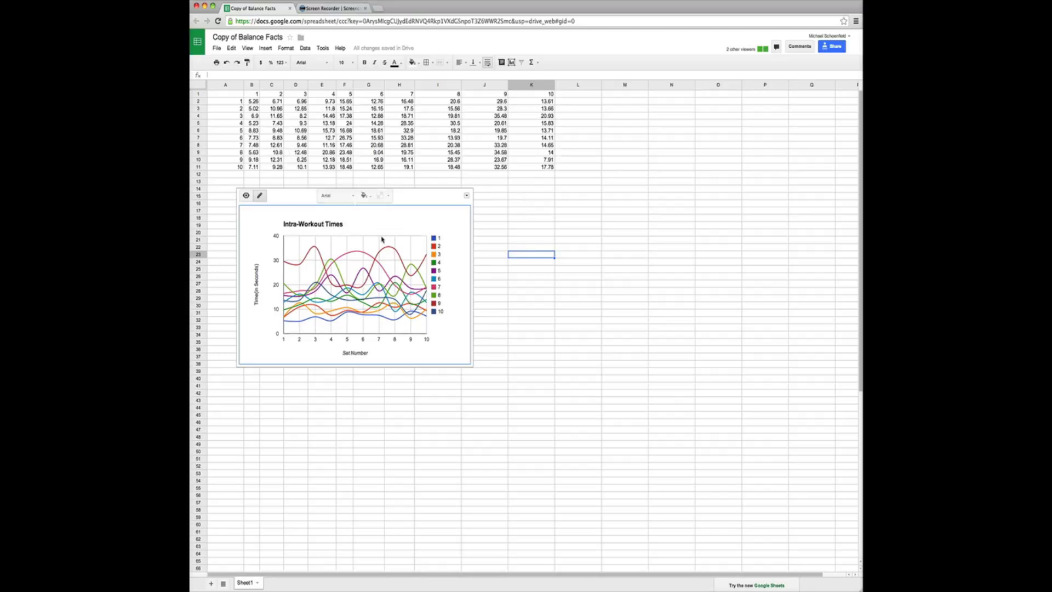